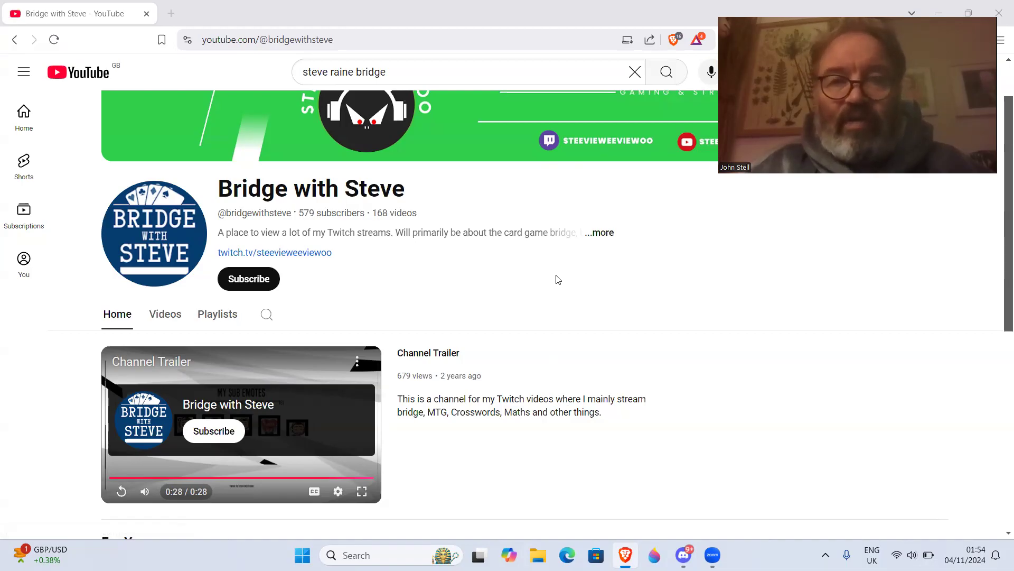
View the Bridge with Steve channel's About details, then close them.
{"action": "left_click", "coordinate": [604, 236]}
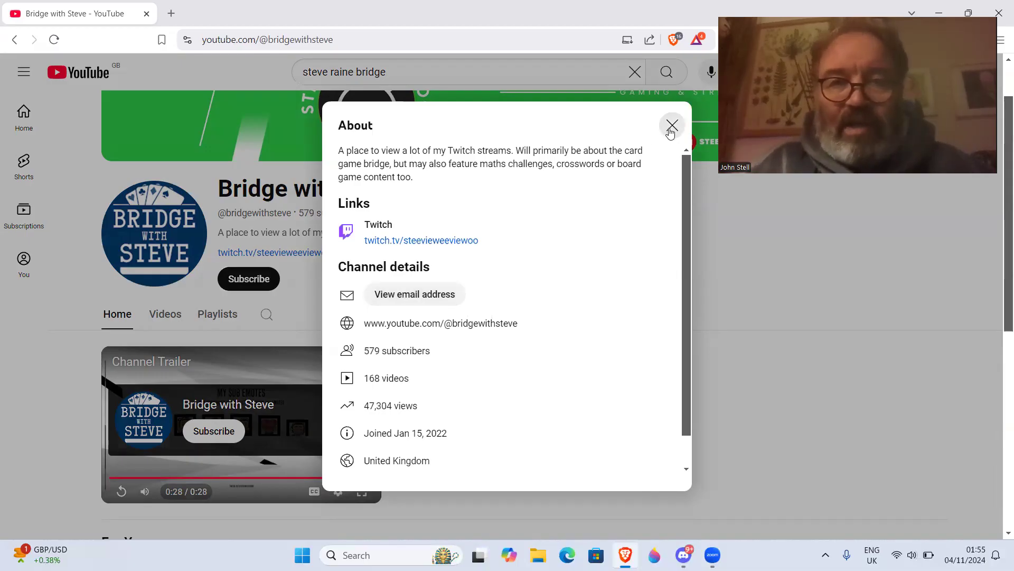
{"action": "left_click", "coordinate": [669, 133]}
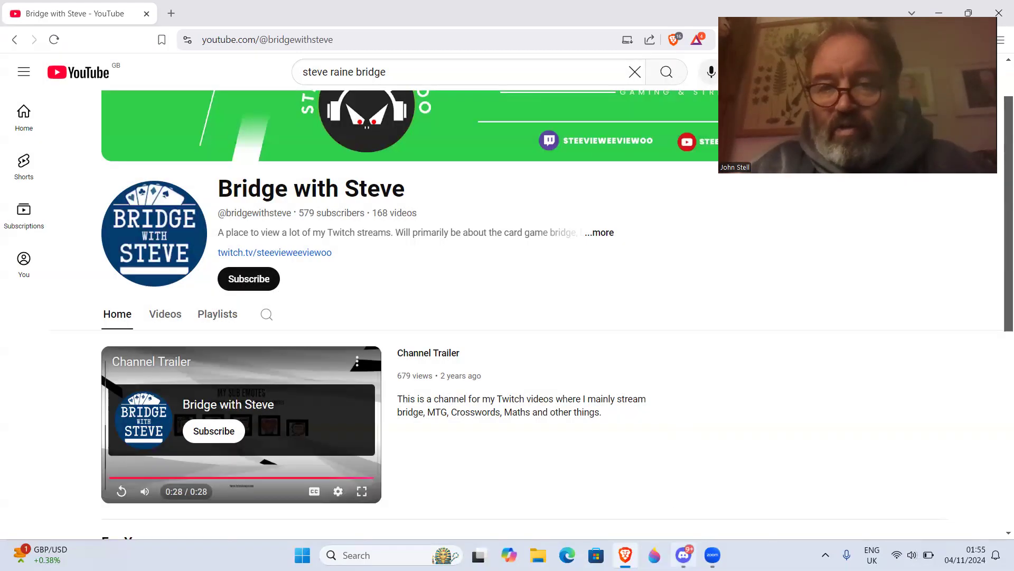
{"action": "mouse_move", "coordinate": [683, 554]}
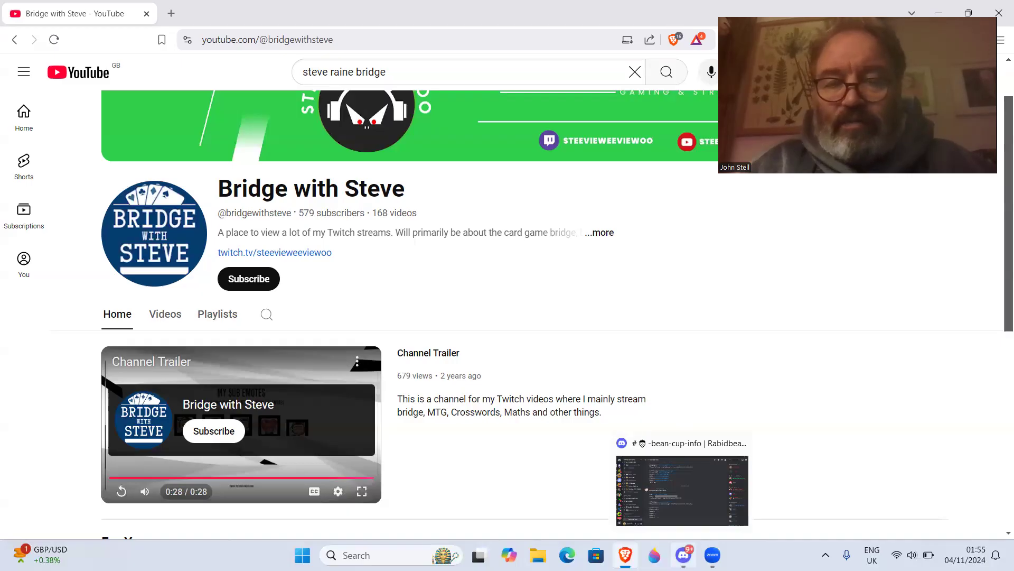
Bring Discord to the front from the taskbar, showing the #bean-cup-info channel.
{"action": "left_click", "coordinate": [683, 490]}
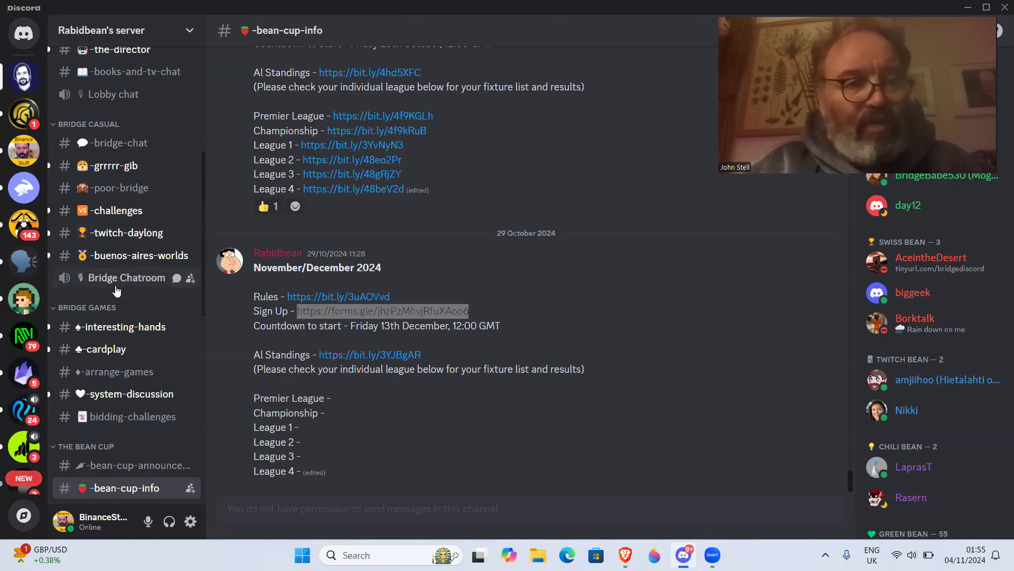
{"action": "scroll", "coordinate": [133, 337], "scroll_direction": "down", "scroll_amount": 4}
{"action": "scroll", "coordinate": [131, 317], "scroll_direction": "down", "scroll_amount": 1}
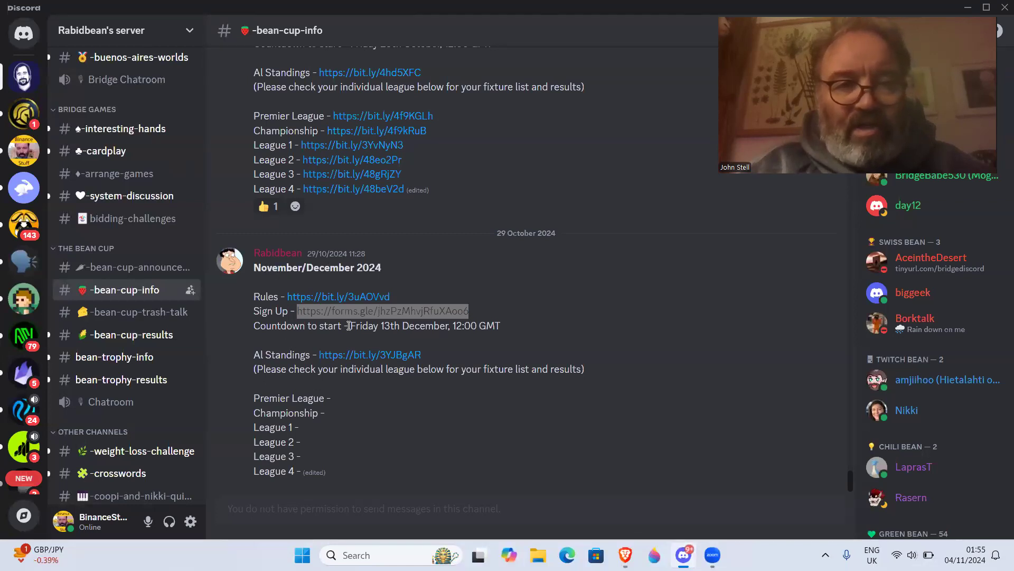
Highlight 'Friday 13th December, 12:00 GMT' and the League 3 line in the post.
{"action": "left_click_drag", "start_coordinate": [357, 326], "coordinate": [491, 327]}
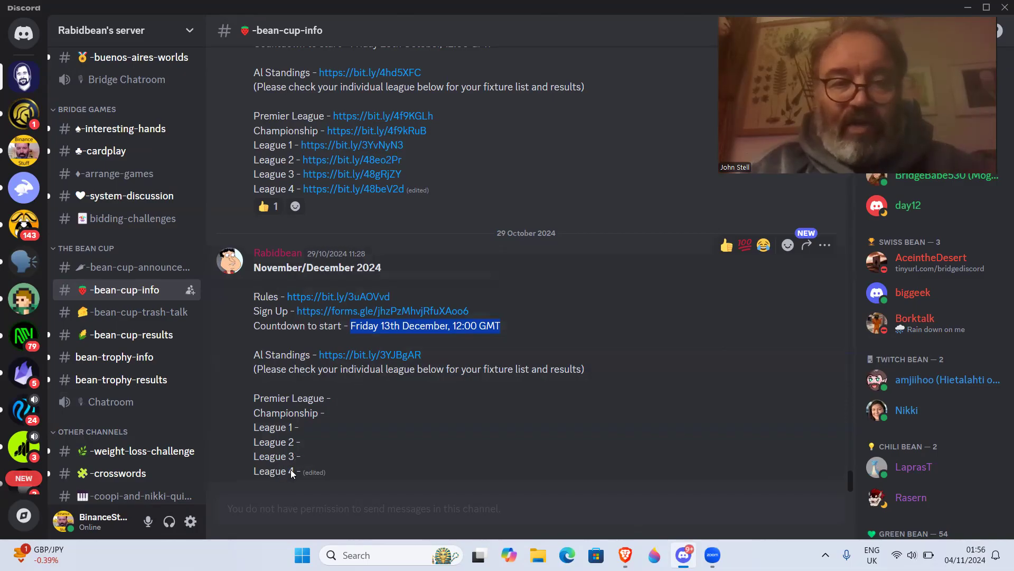
{"action": "mouse_move", "coordinate": [291, 469]}
{"action": "left_mouse_down"}
{"action": "mouse_move", "coordinate": [247, 474]}
{"action": "mouse_move", "coordinate": [257, 455]}
{"action": "left_mouse_up"}
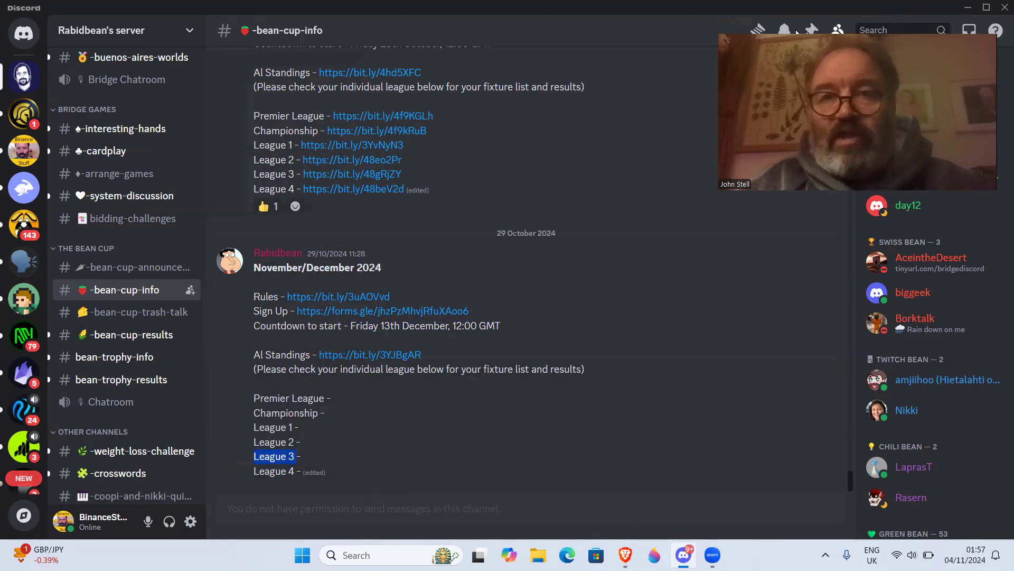
{"action": "left_click", "coordinate": [796, 32]}
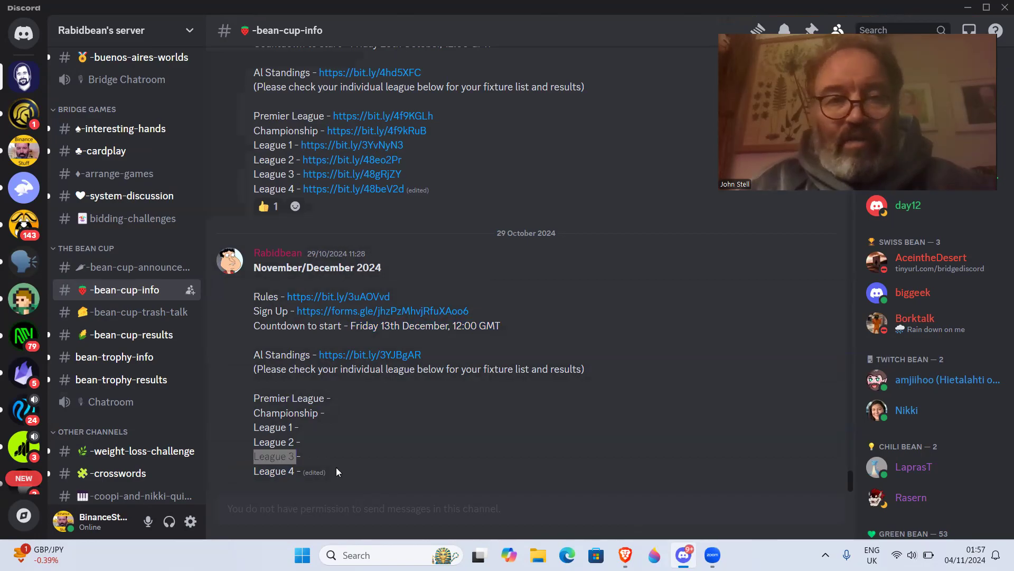